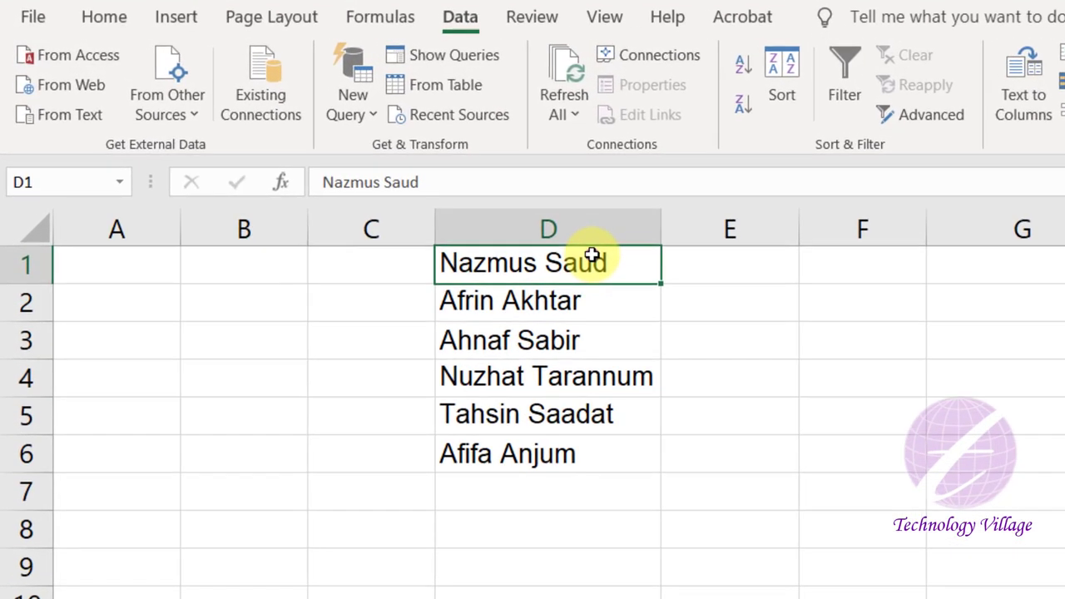
Select the six names in D1:D6, launch Text to Columns, and move the wizard aside.
{"action": "left_click_drag", "start_coordinate": [341, 171], "coordinate": [330, 285]}
{"action": "left_click_drag", "start_coordinate": [593, 466], "coordinate": [594, 466]}
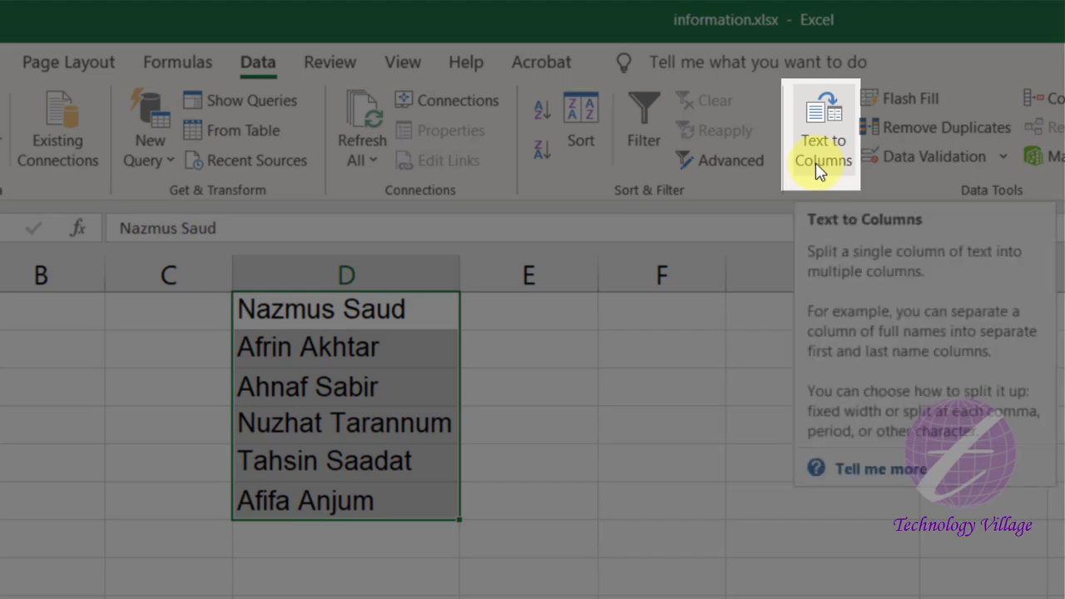
{"action": "left_click", "coordinate": [818, 164]}
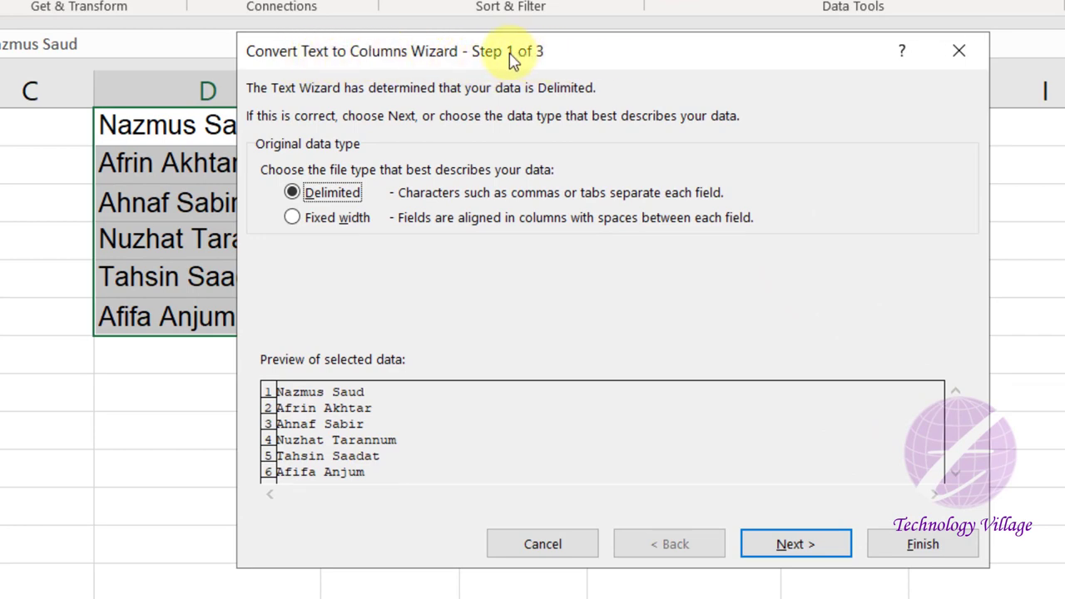
{"action": "left_click_drag", "start_coordinate": [532, 62], "coordinate": [574, 45]}
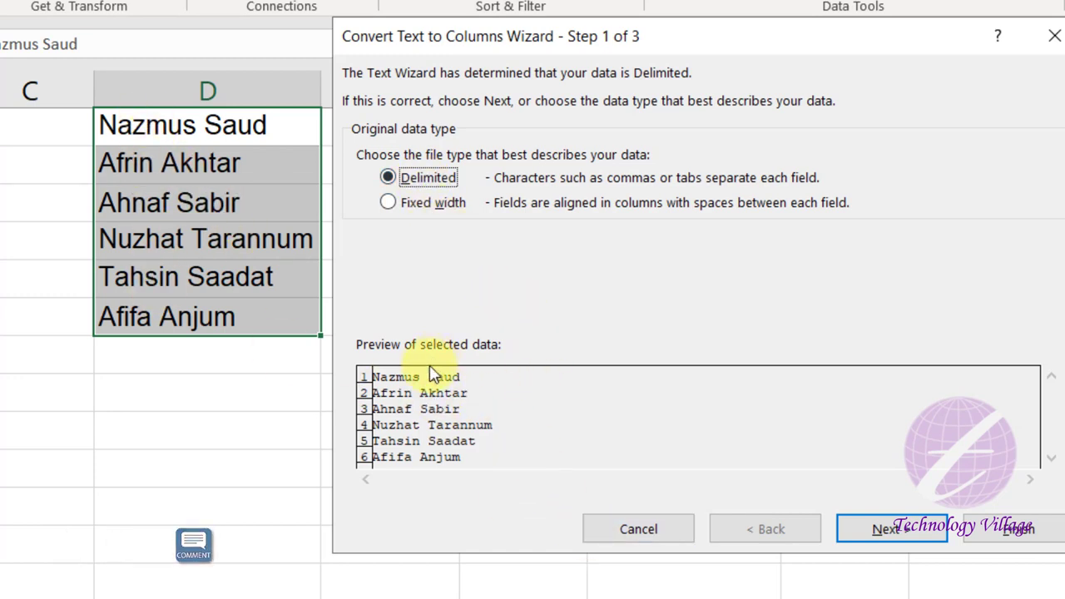
Choose Space as the delimiter and advance the wizard to Step 3 of 3.
{"action": "left_click", "coordinate": [885, 531]}
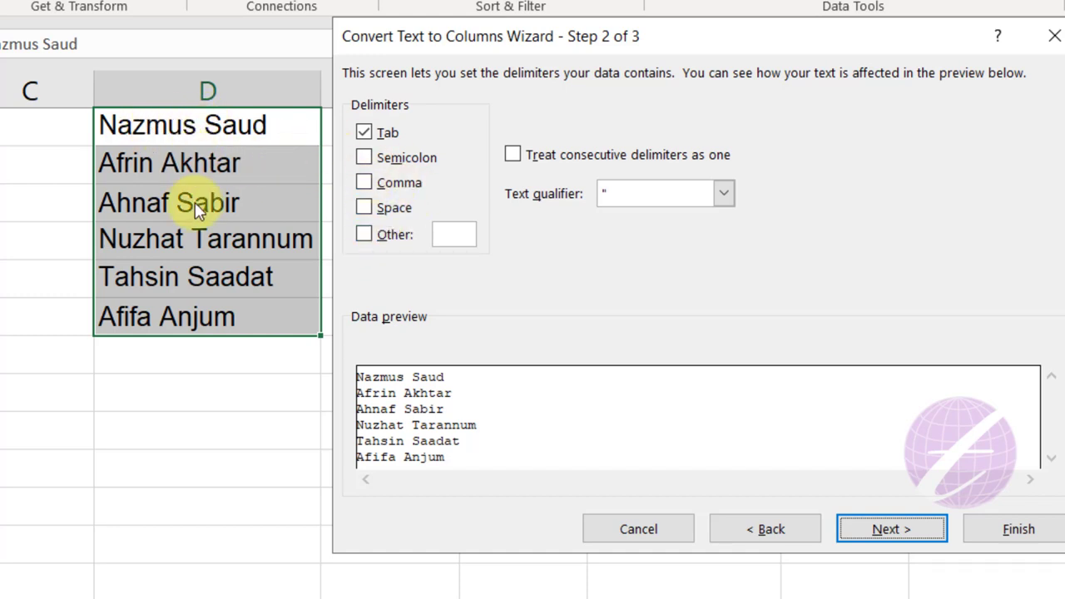
{"action": "left_click", "coordinate": [365, 209]}
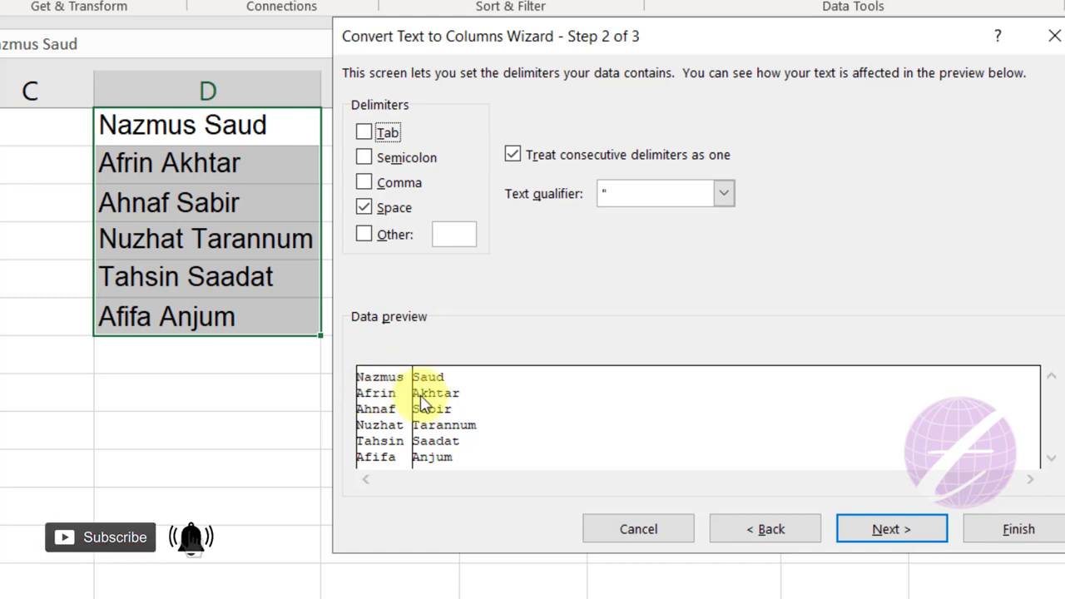
{"action": "left_click", "coordinate": [887, 530]}
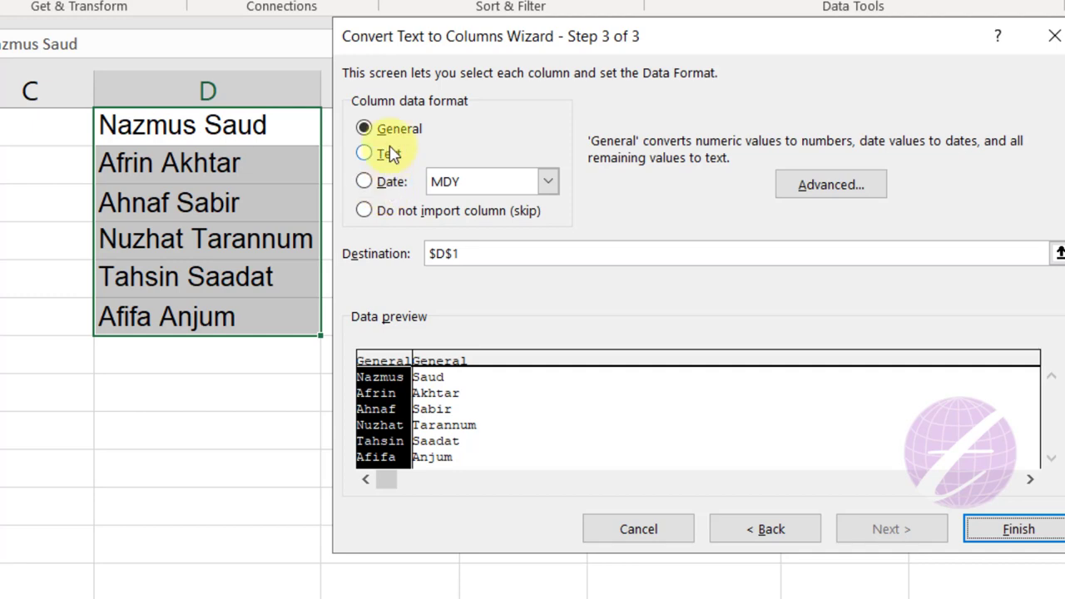
Finish the space-based split and select D1 to check the result.
{"action": "left_click", "coordinate": [1003, 531]}
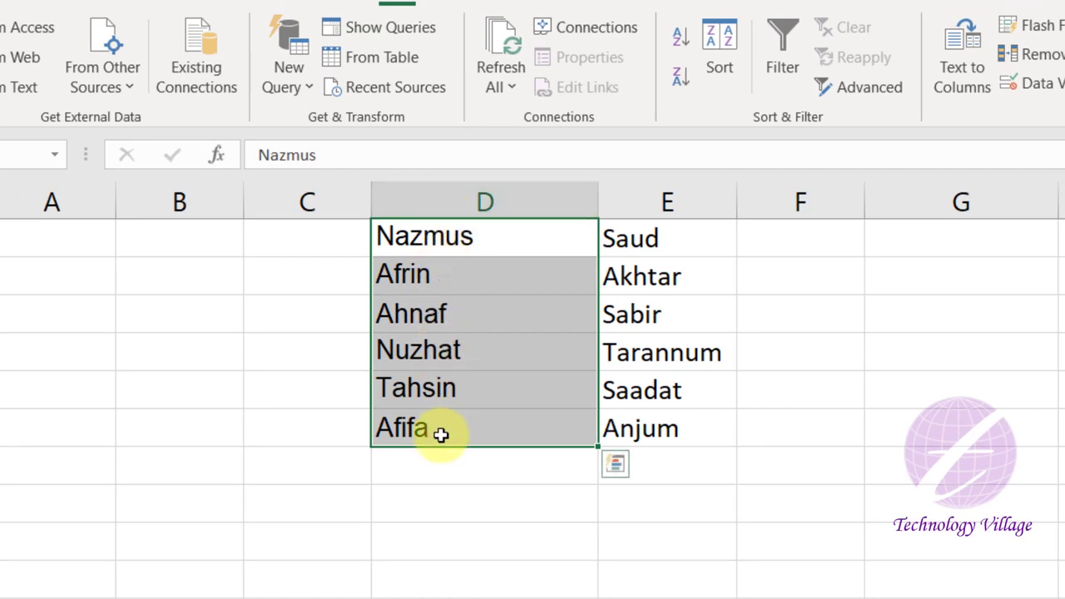
{"action": "left_click", "coordinate": [441, 237]}
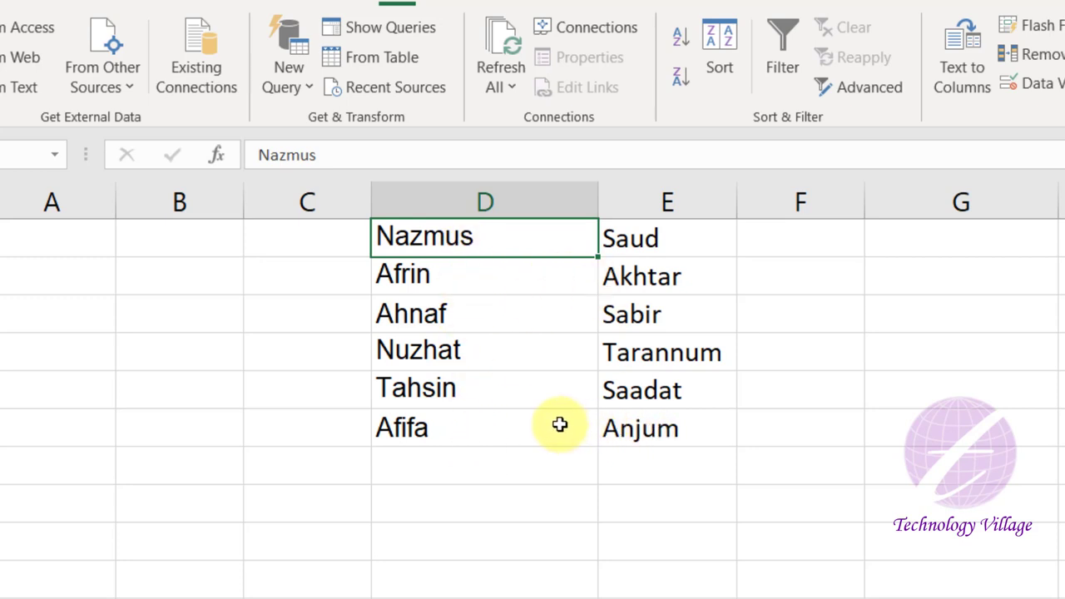
Undo the split and insert a # between first and last names in D1 through D4.
{"action": "left_click", "coordinate": [483, 238]}
{"action": "double_click", "coordinate": [479, 239]}
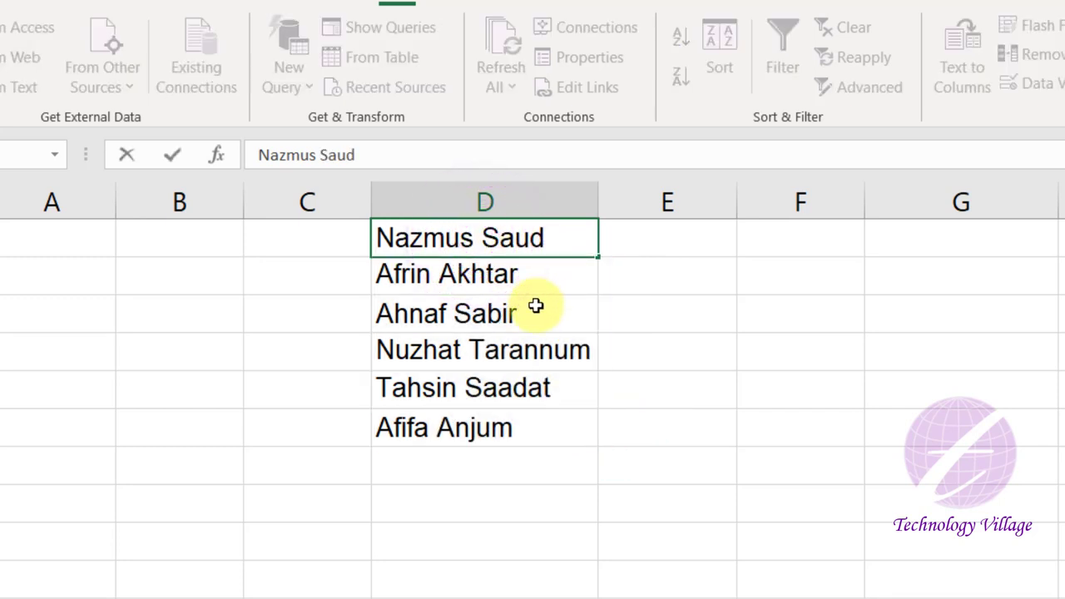
{"action": "type", "text": "#"}
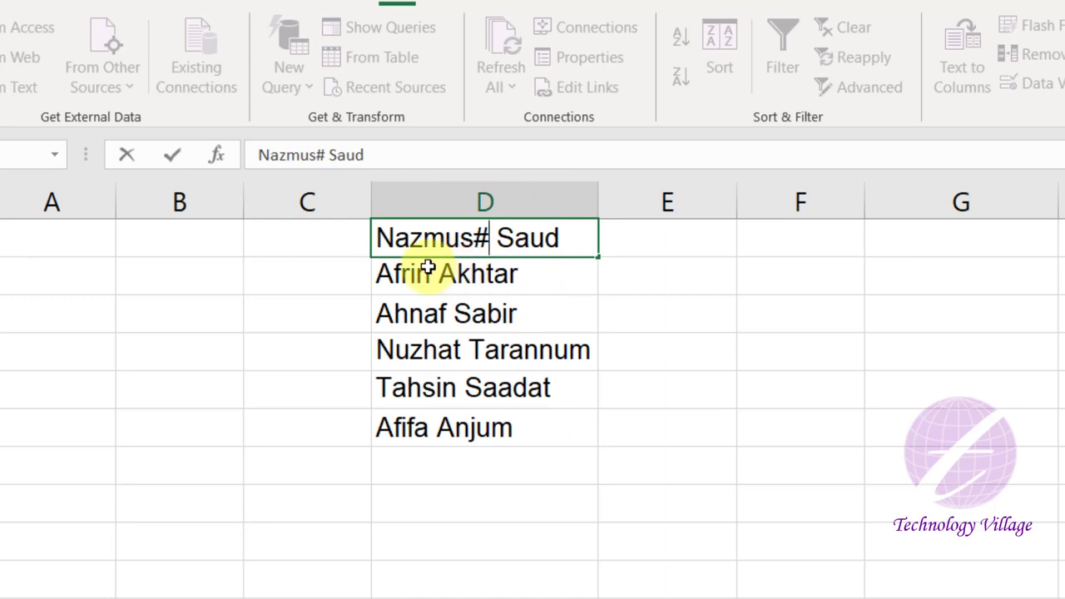
{"action": "double_click", "coordinate": [432, 275]}
{"action": "type", "text": "#"}
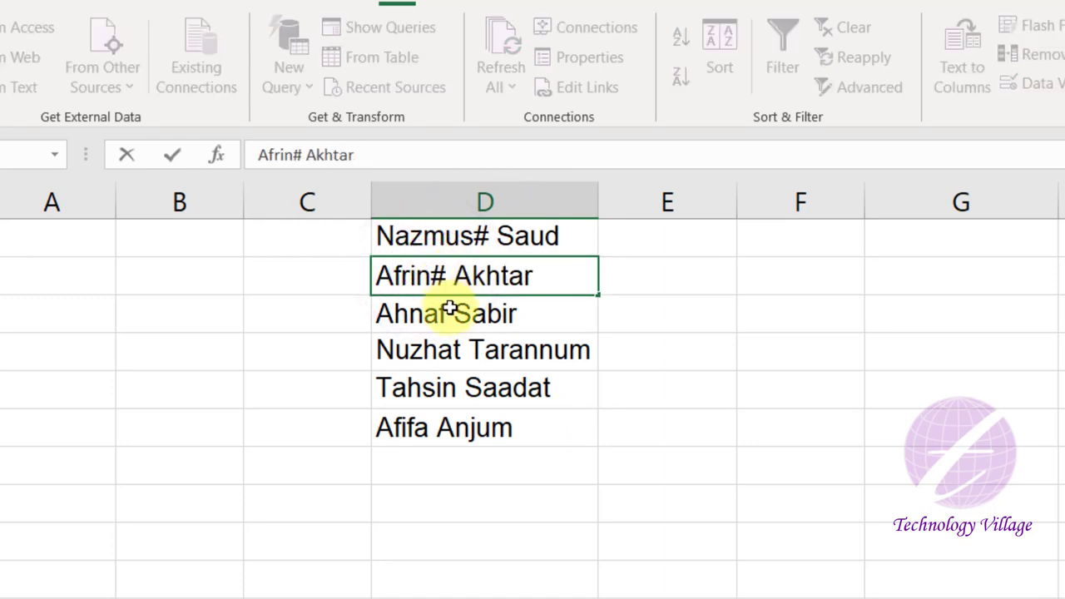
{"action": "left_click", "coordinate": [449, 312]}
{"action": "double_click", "coordinate": [454, 313]}
{"action": "type", "text": "#"}
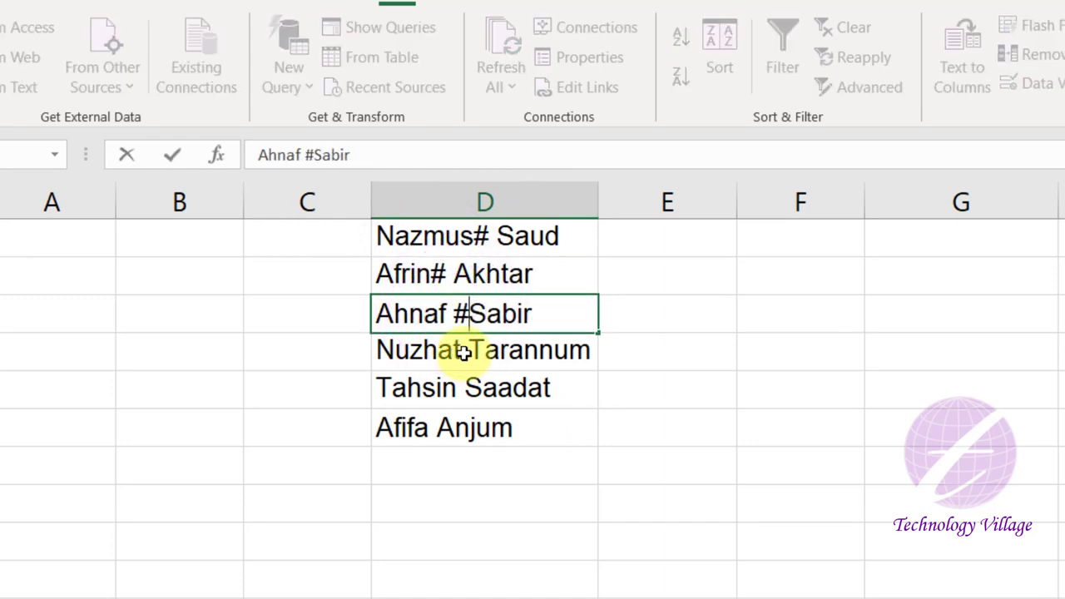
{"action": "left_click", "coordinate": [463, 352]}
{"action": "double_click", "coordinate": [464, 353]}
{"action": "type", "text": "#"}
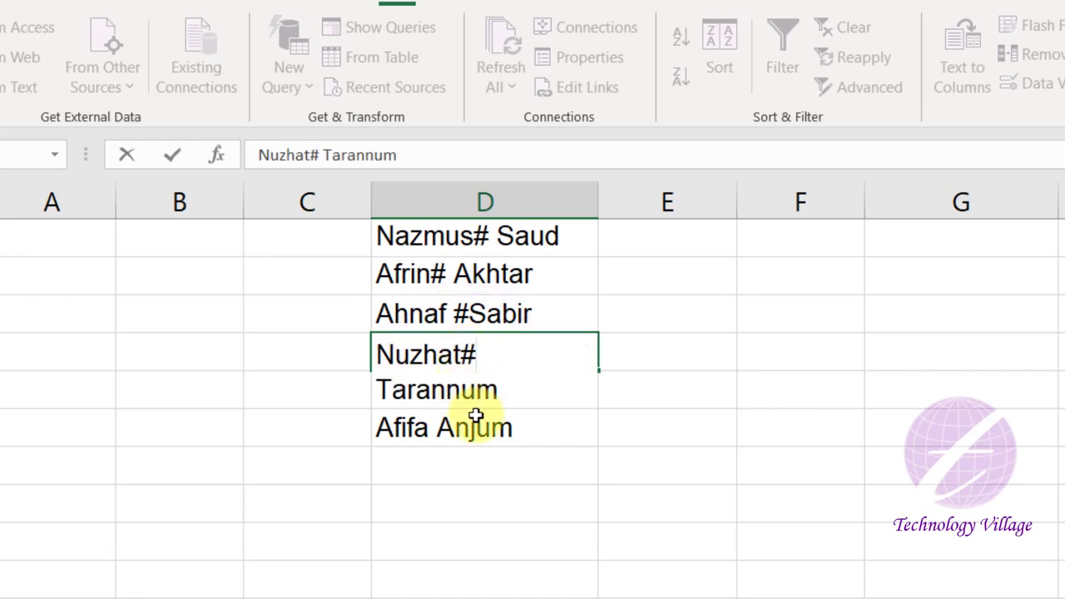
Add # markers to the names in D5 and D6, fixing a mistyped $, then select D1:D6.
{"action": "left_click_drag", "start_coordinate": [422, 428], "coordinate": [462, 422]}
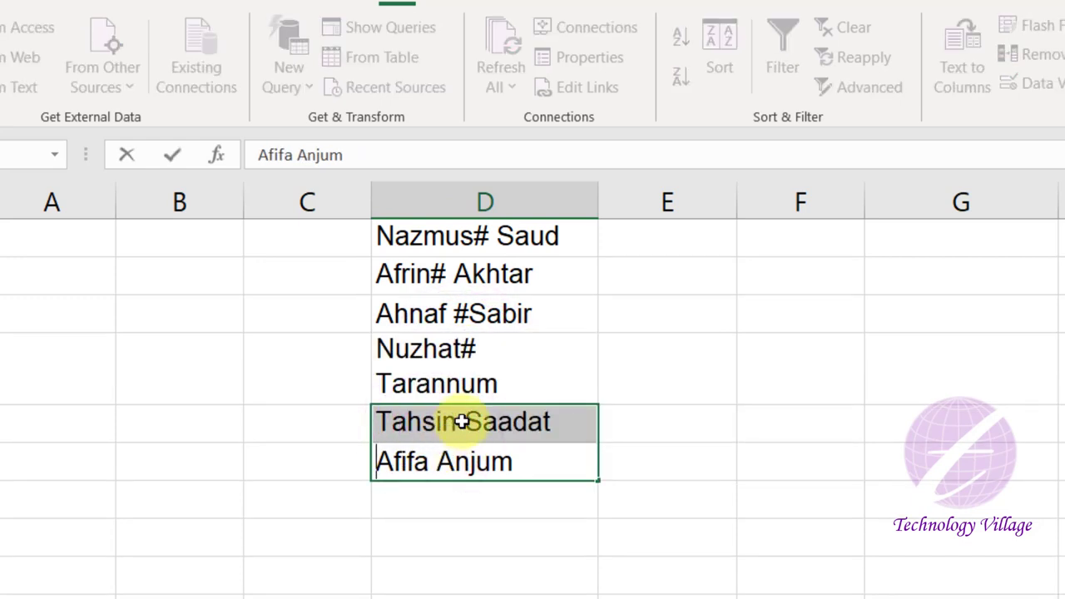
{"action": "left_click", "coordinate": [462, 422]}
{"action": "double_click", "coordinate": [464, 422]}
{"action": "type", "text": "#"}
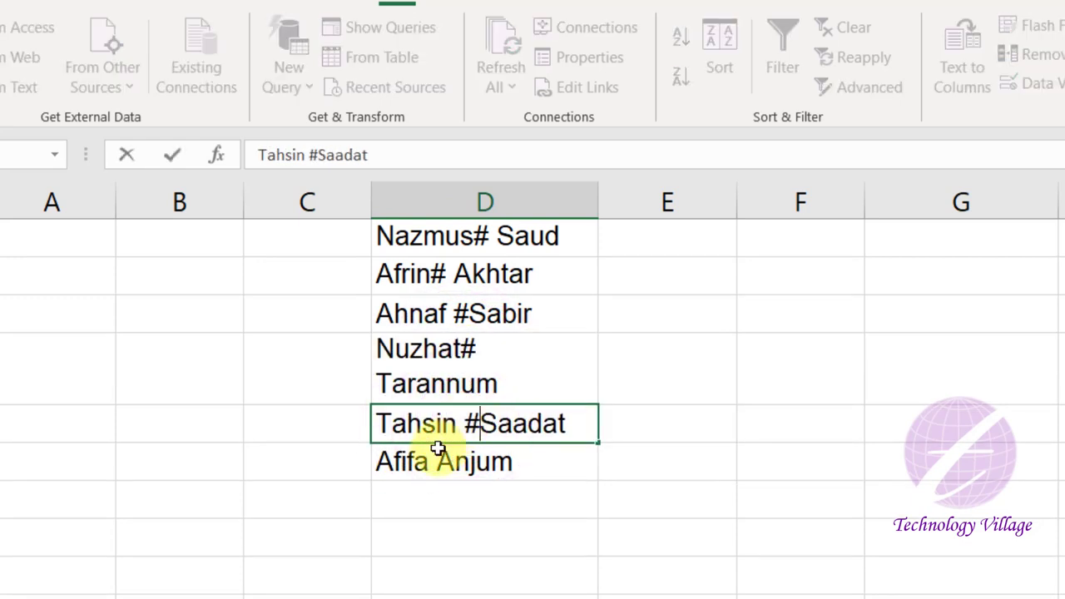
{"action": "left_click", "coordinate": [438, 449]}
{"action": "double_click", "coordinate": [439, 451]}
{"action": "type", "text": "$"}
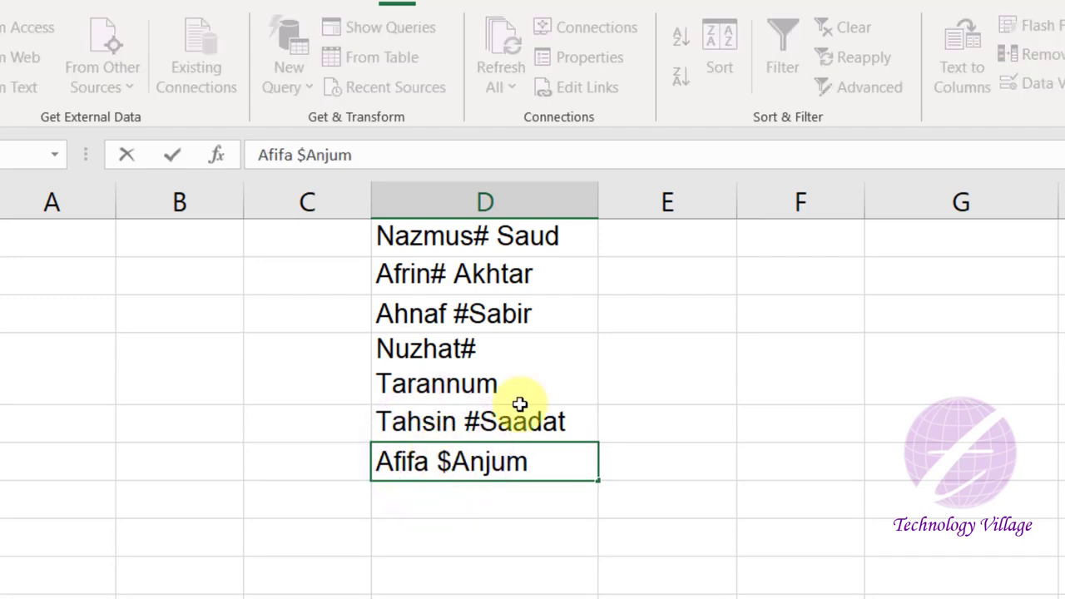
{"action": "key", "text": "BackSpace"}
{"action": "type", "text": "#"}
{"action": "key", "text": "Return"}
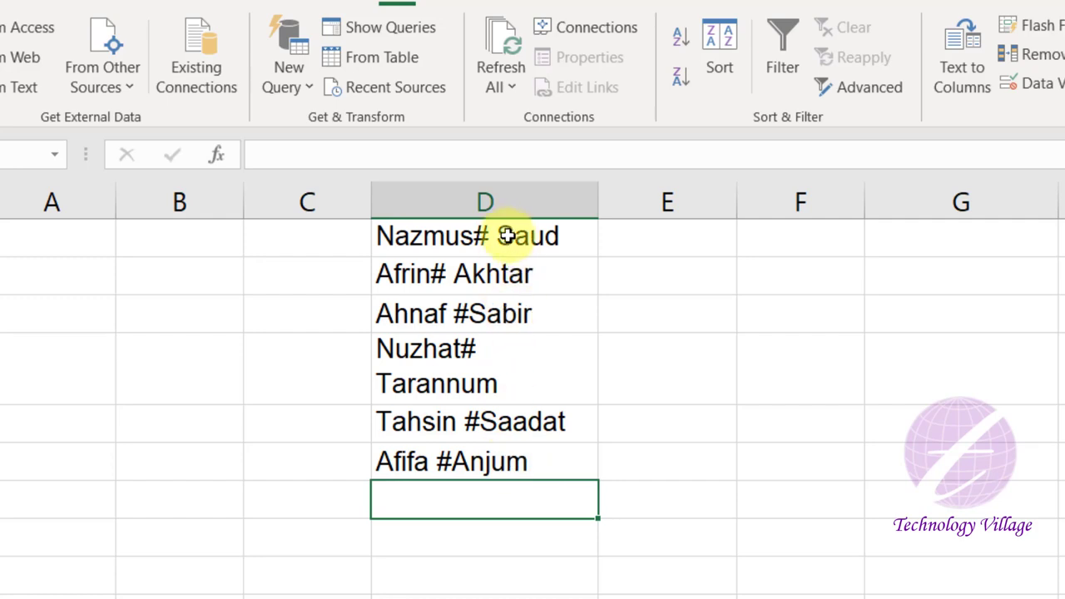
{"action": "left_click_drag", "start_coordinate": [507, 236], "coordinate": [517, 460]}
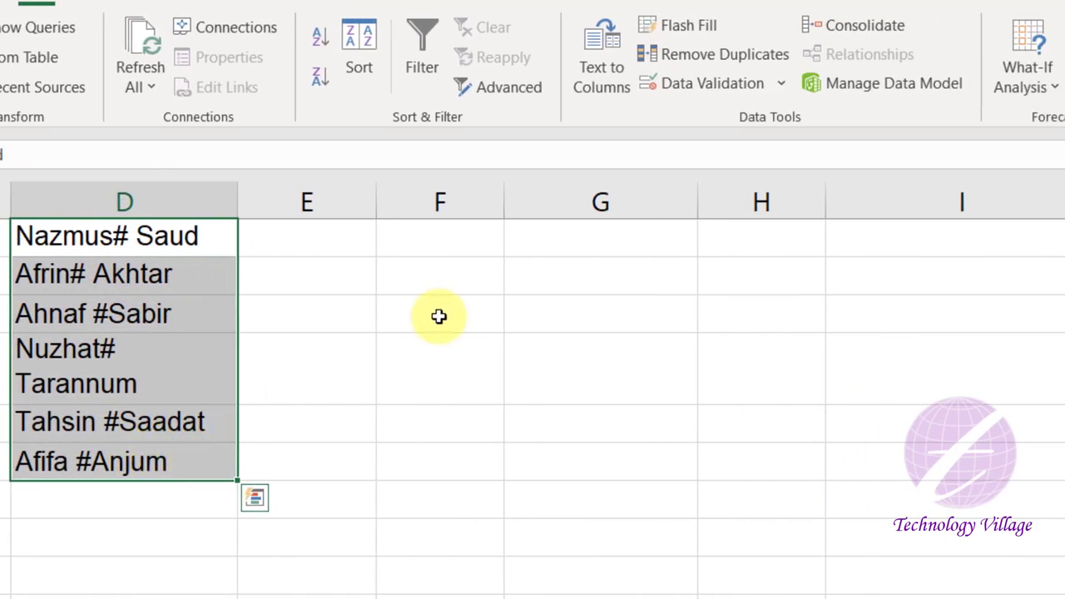
Rerun Text to Columns with # as the Other delimiter instead of Space, reaching Step 3.
{"action": "left_click", "coordinate": [597, 63]}
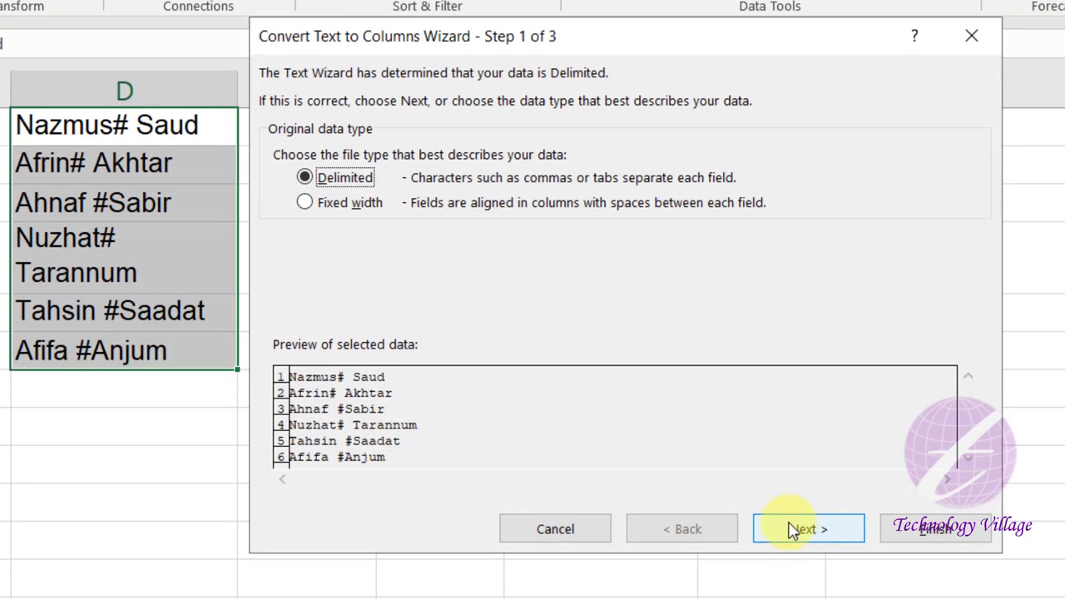
{"action": "left_click", "coordinate": [794, 529]}
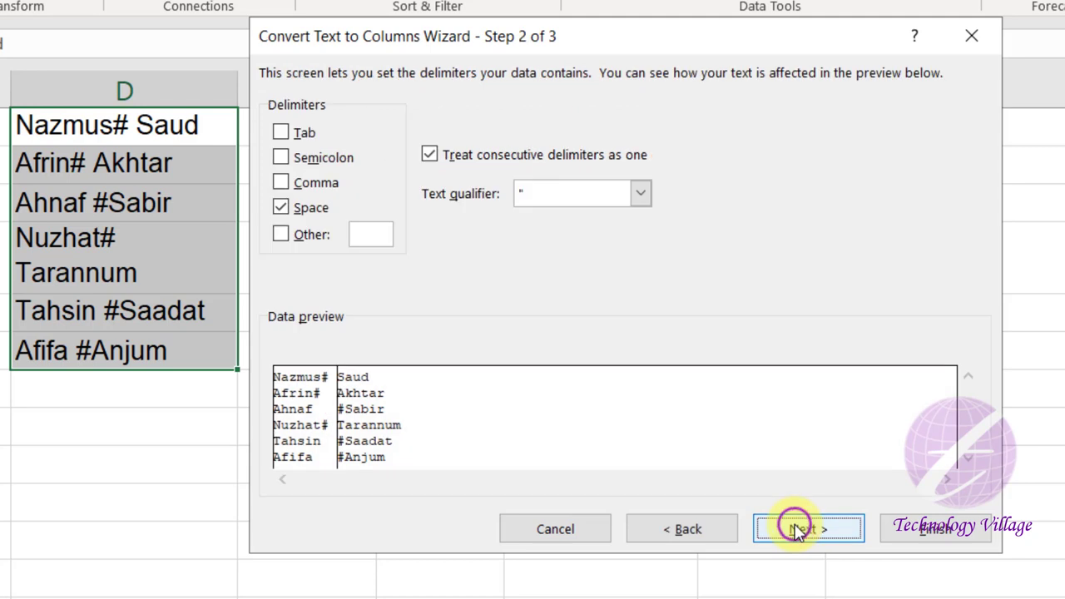
{"action": "left_click", "coordinate": [283, 209]}
{"action": "left_click", "coordinate": [369, 237]}
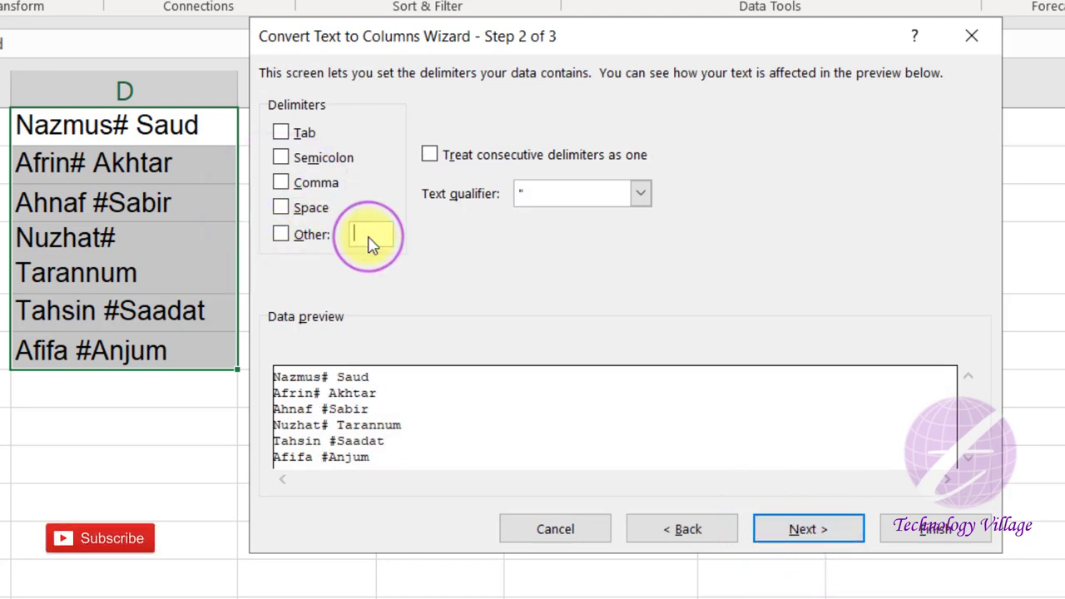
{"action": "type", "text": "#"}
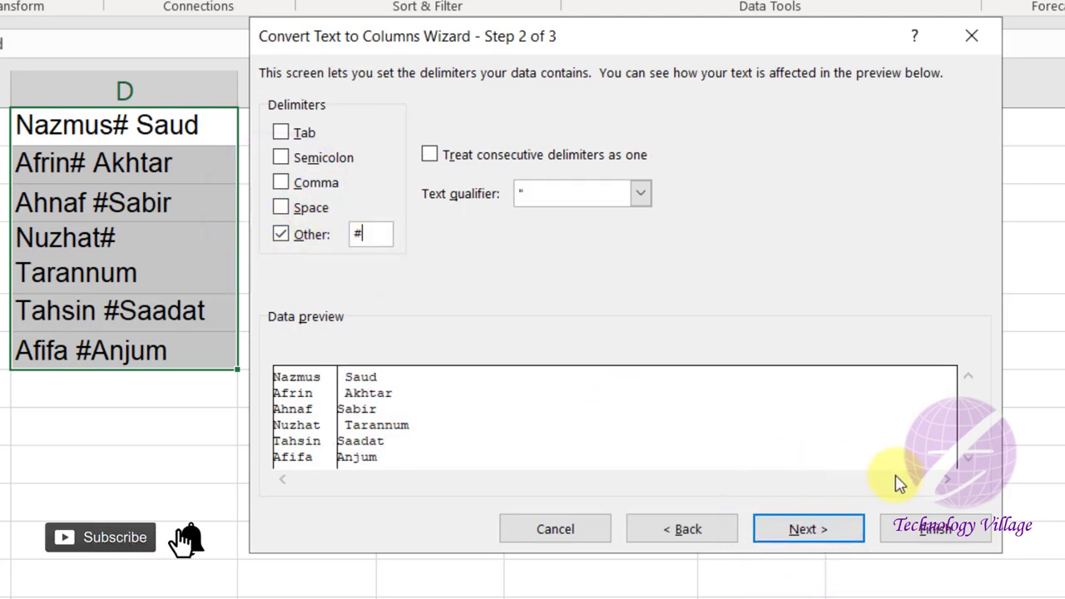
{"action": "left_click", "coordinate": [847, 518]}
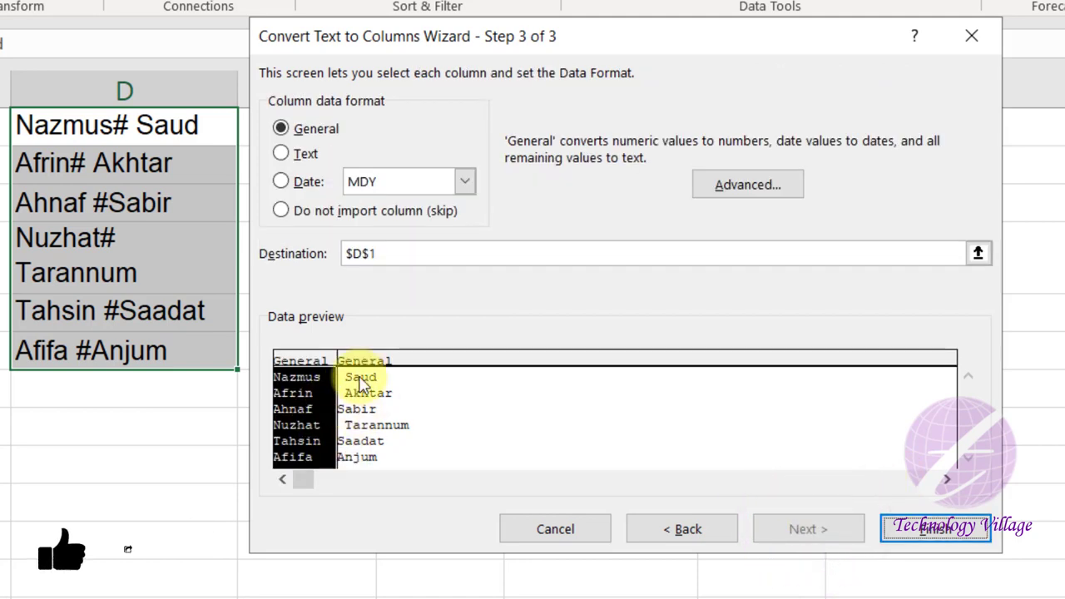
Finish the #-based split, putting first names in D1:D6 and last names in E1:E6.
{"action": "left_click", "coordinate": [934, 531]}
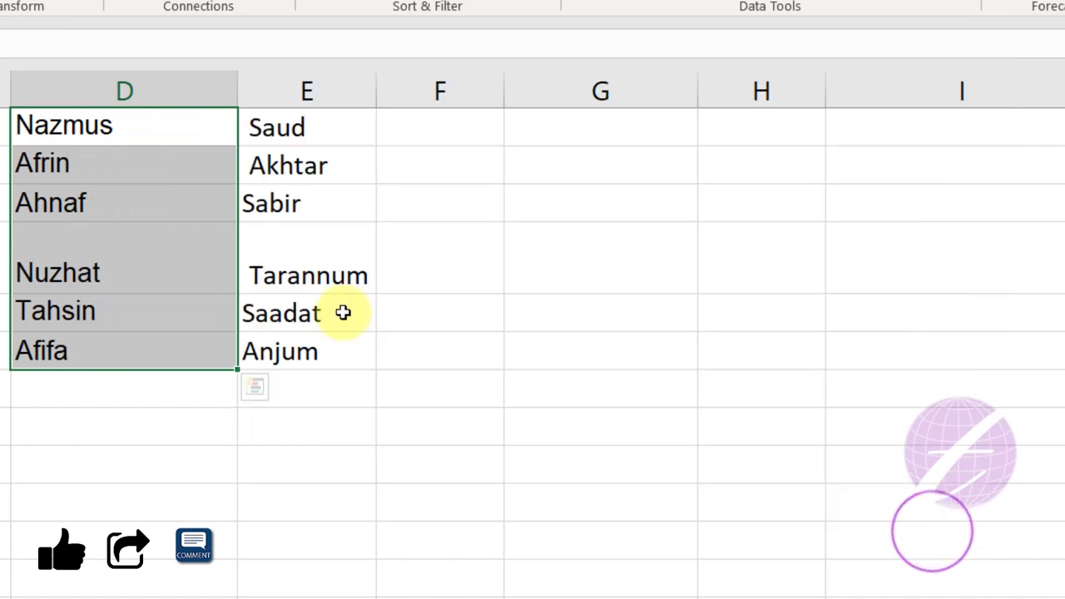